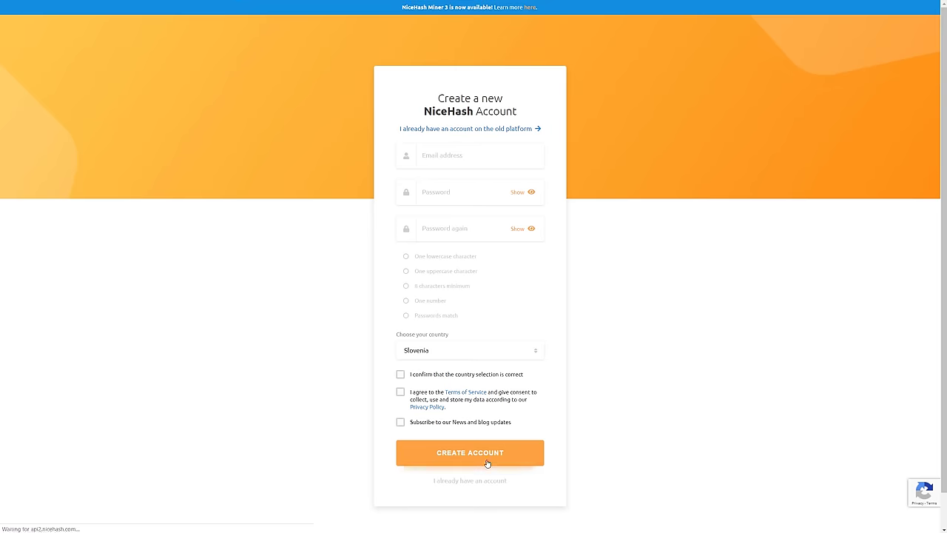
Switch to the login form, keep the account signed in, and log in
click(469, 482)
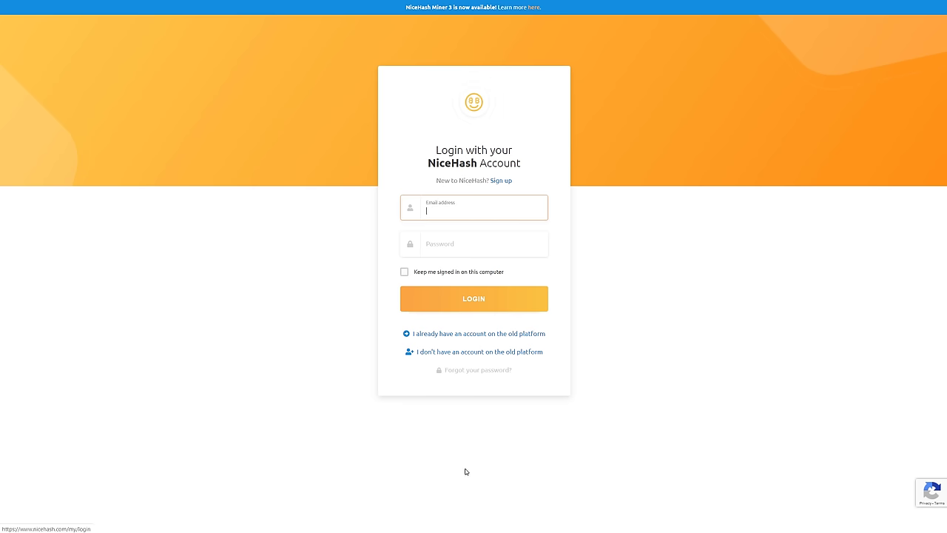
click(466, 273)
click(467, 303)
Verify with the 2FA code, then pick NiceHash Miner under Mining and download it for Windows
click(474, 201)
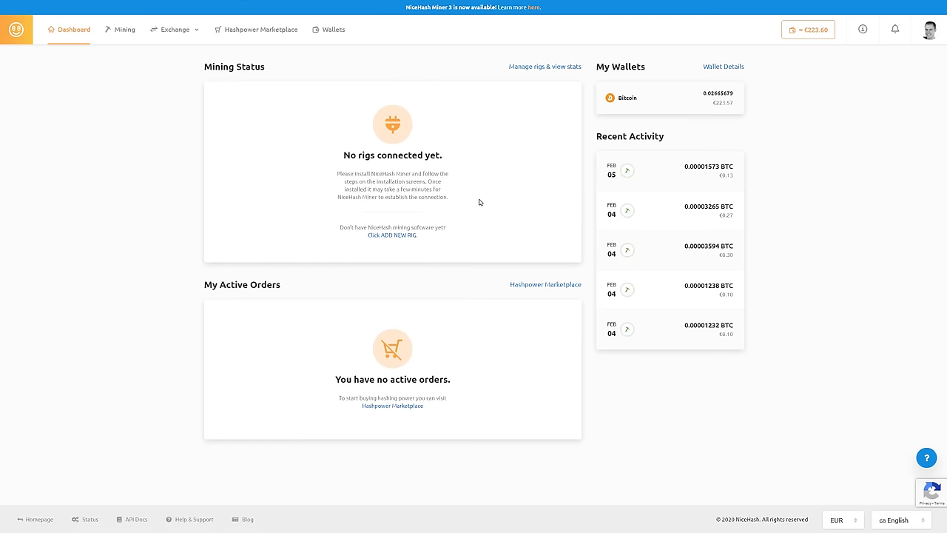
click(121, 33)
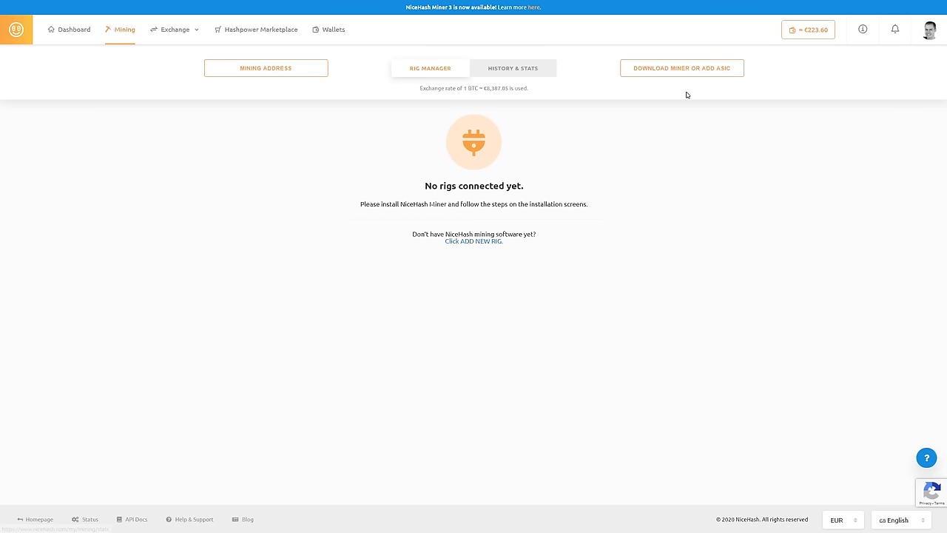
click(708, 75)
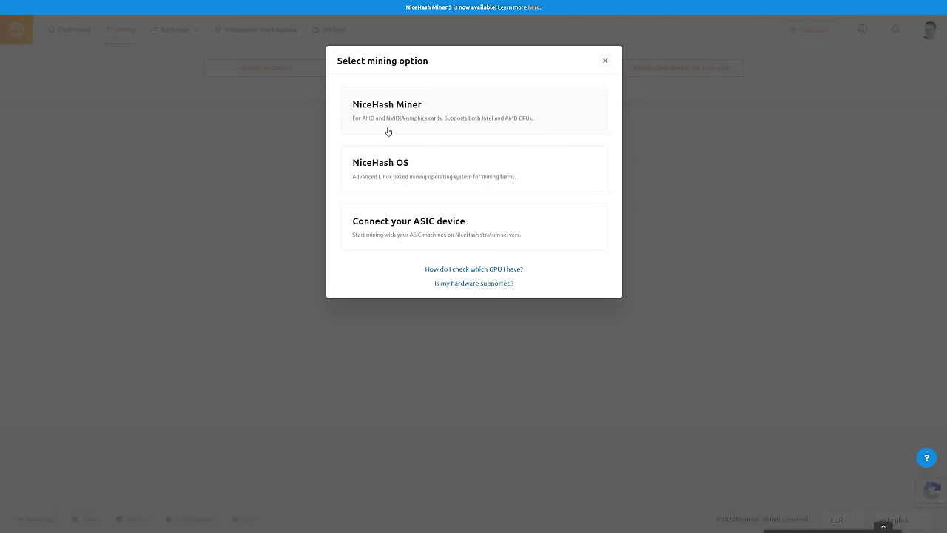
click(442, 118)
click(424, 162)
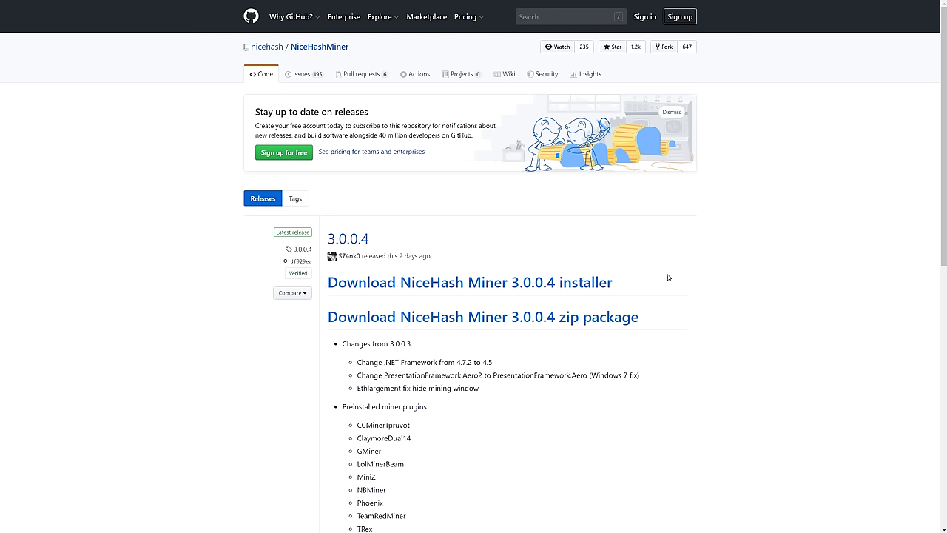
Download the NiceHash Miner 3.0.0.4 installer from the GitHub release page
click(515, 286)
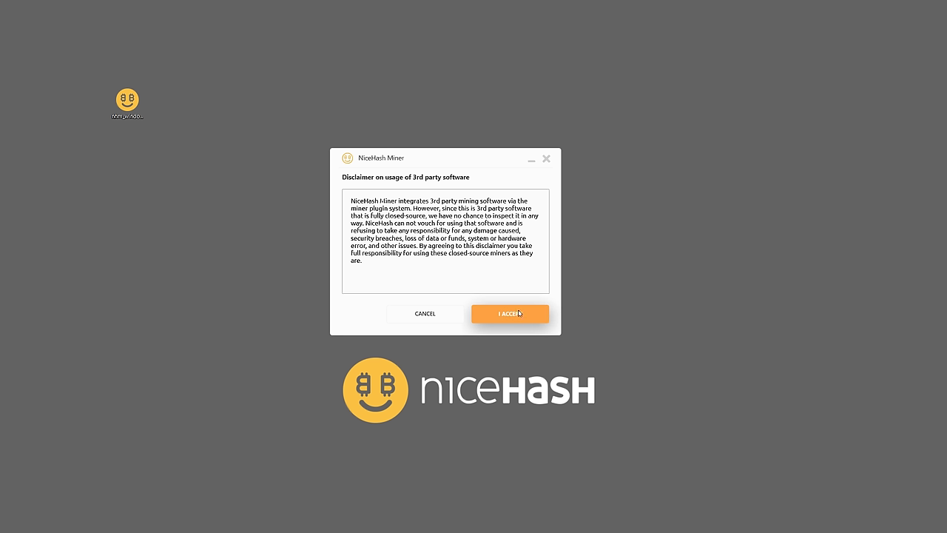
Accept the third-party disclaimer and move the loading window aside while it finishes
click(518, 321)
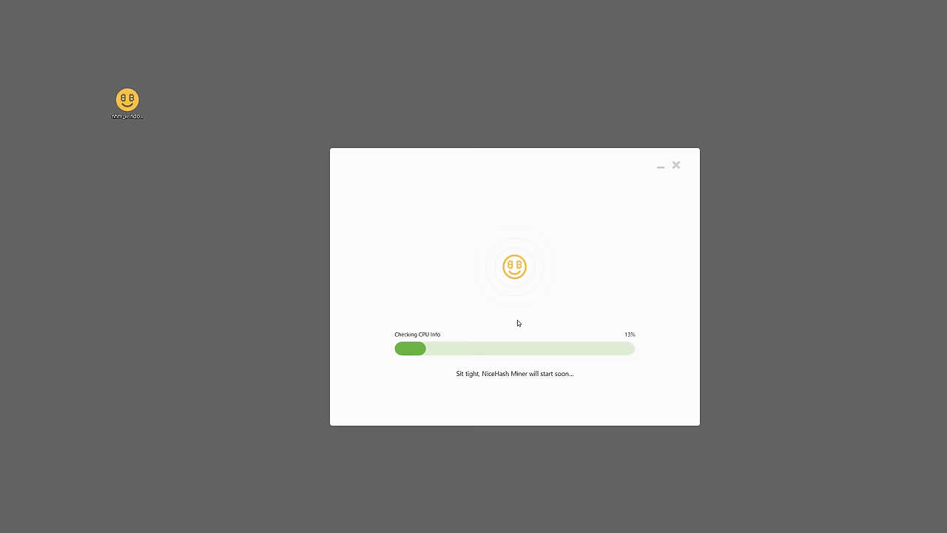
mouse_move(536, 165)
mouse_down()
mouse_move(494, 146)
mouse_move(488, 161)
mouse_move(498, 171)
mouse_up()
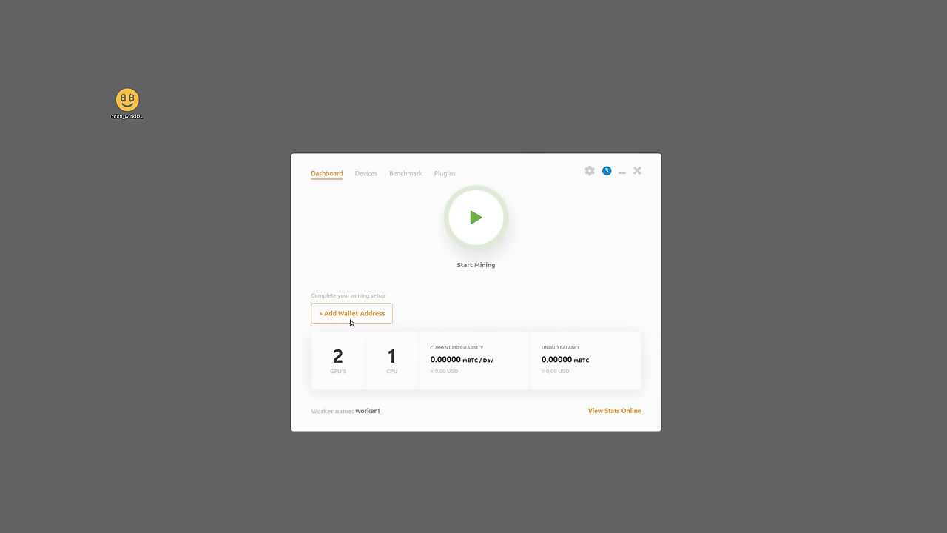
Copy the account's Bitcoin mining address from the website into the miner's Wallet Address field and save
click(350, 320)
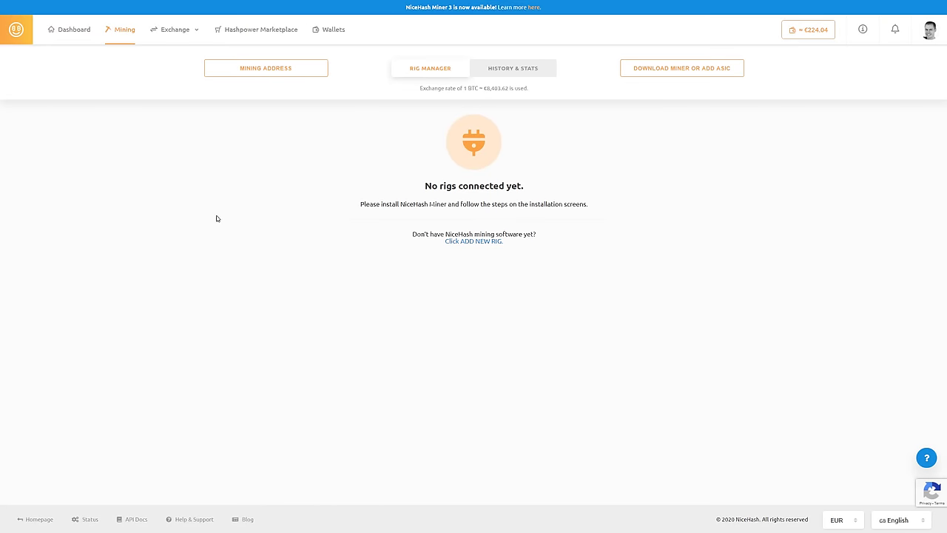
click(265, 70)
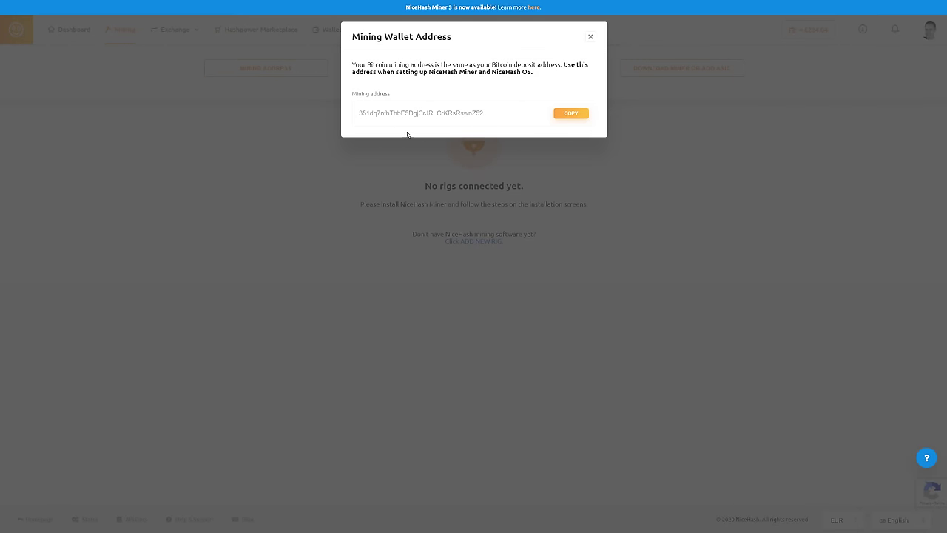
click(565, 114)
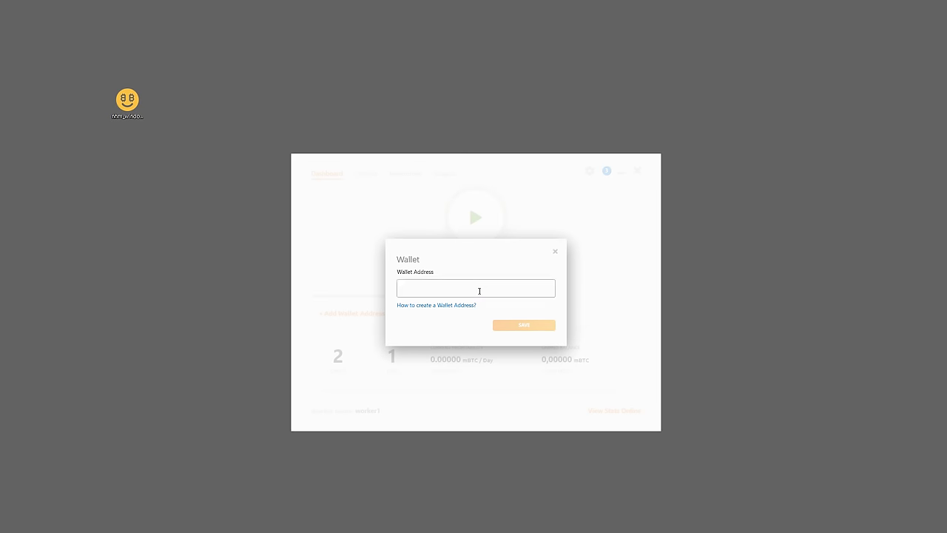
click(446, 286)
key(ctrl+v)
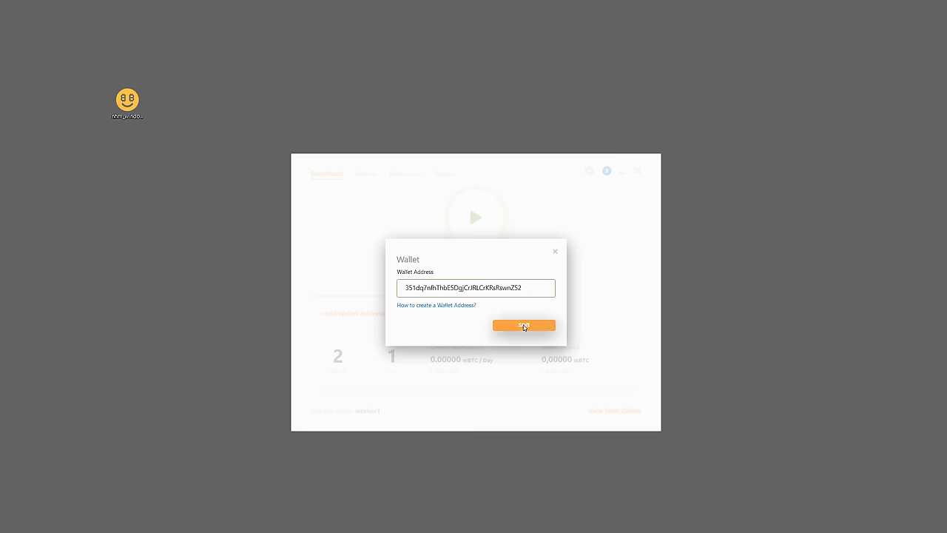
click(524, 326)
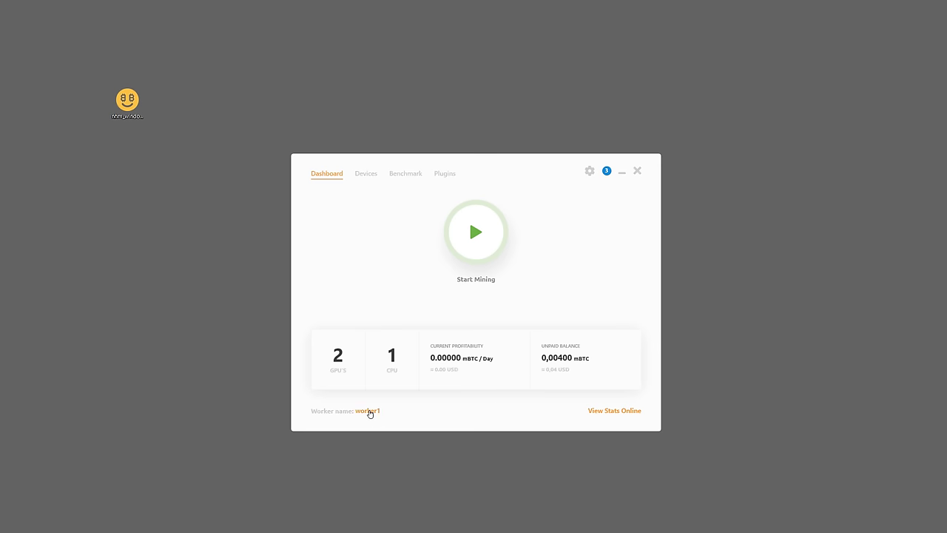
Replace the worker name 'worker1' with 'Rig' and save it
click(366, 415)
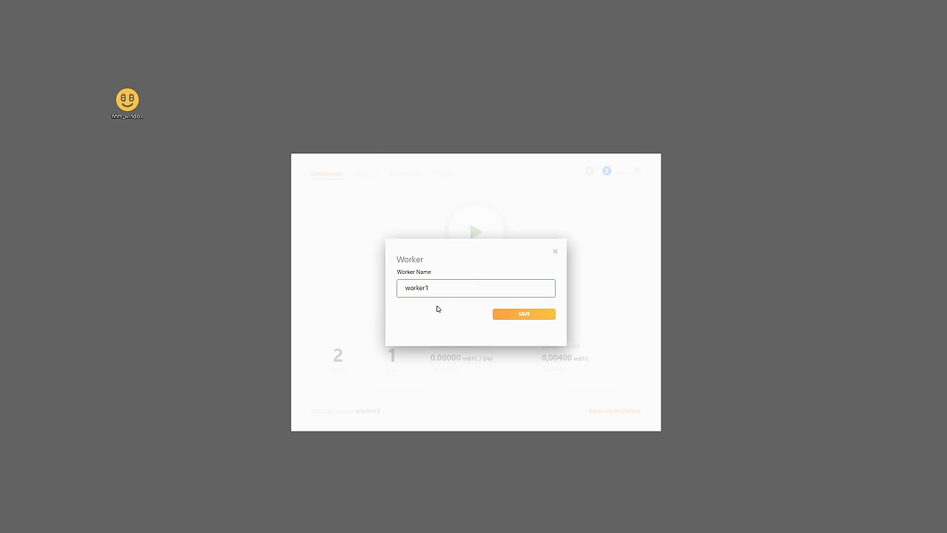
key(ctrl+a)
text(Rig)
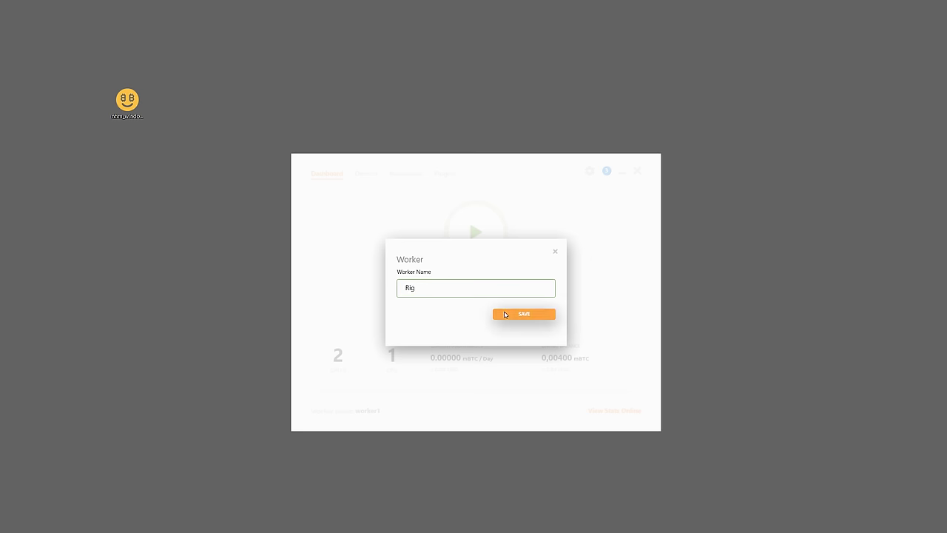
click(505, 315)
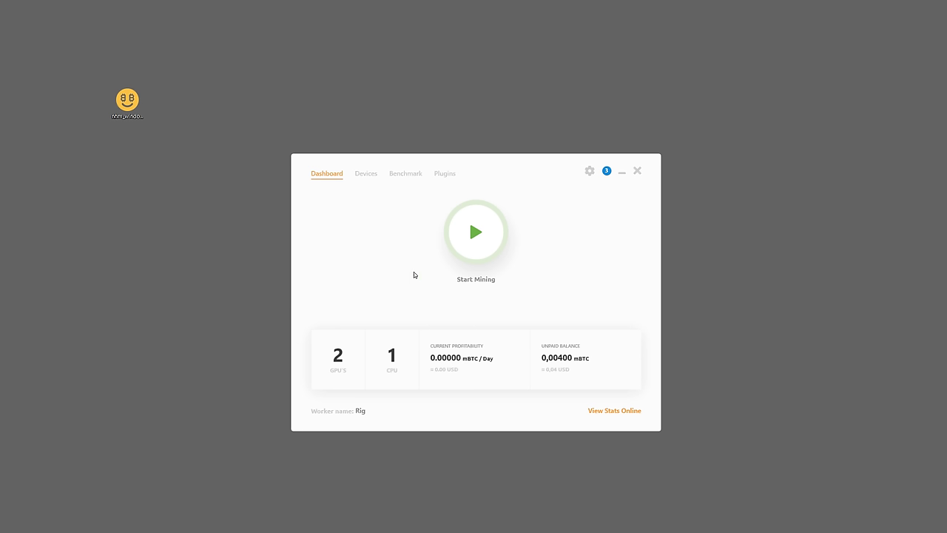
Review the mining devices and the benchmark algorithm list for GPU#1
click(371, 178)
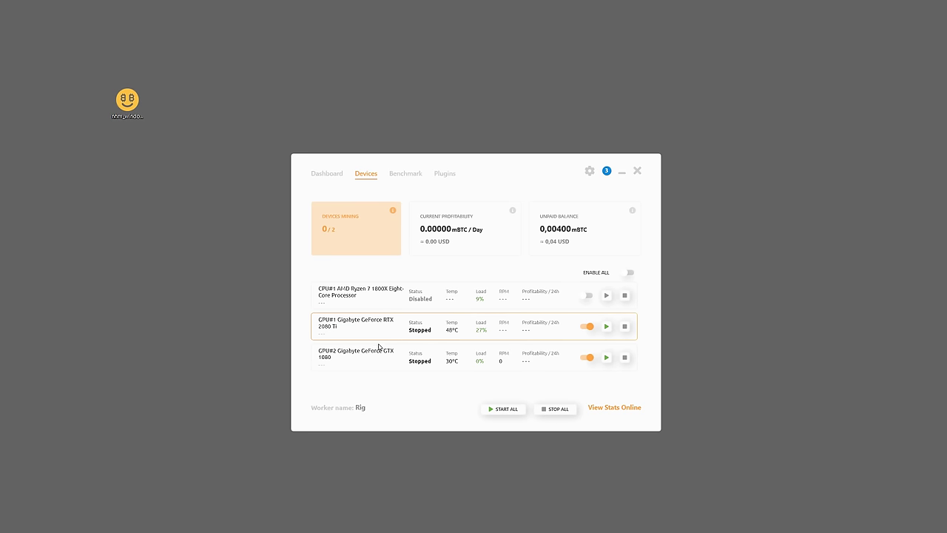
click(415, 175)
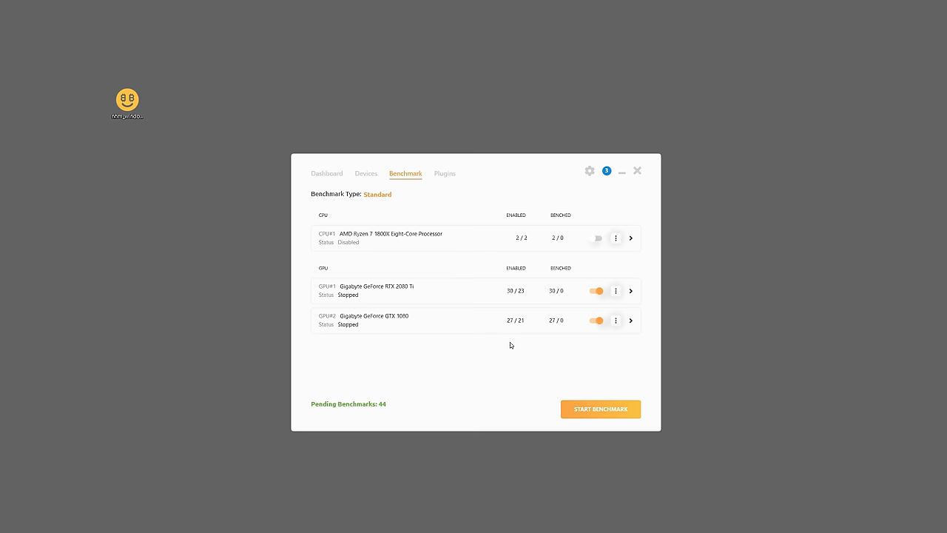
click(572, 294)
scroll(451, 328, down, 5)
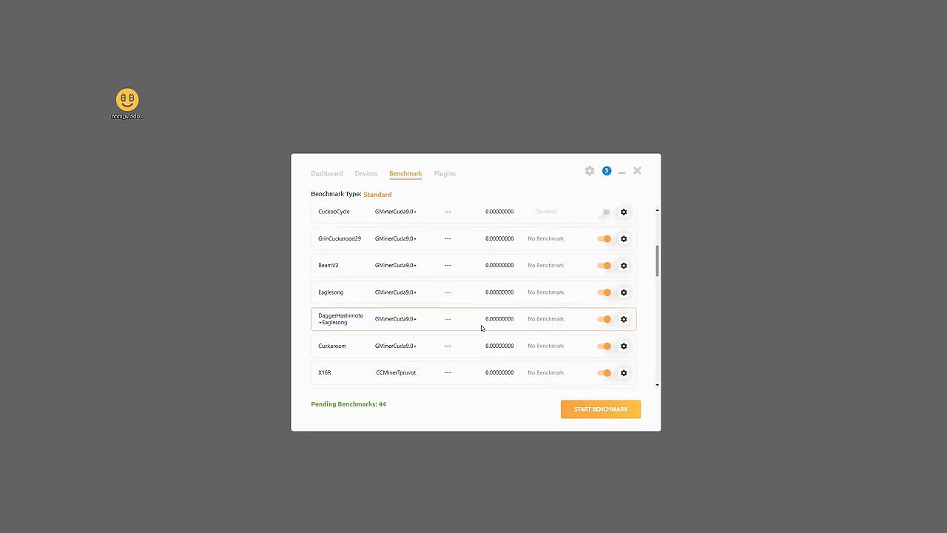
scroll(488, 328, up, 5)
click(518, 291)
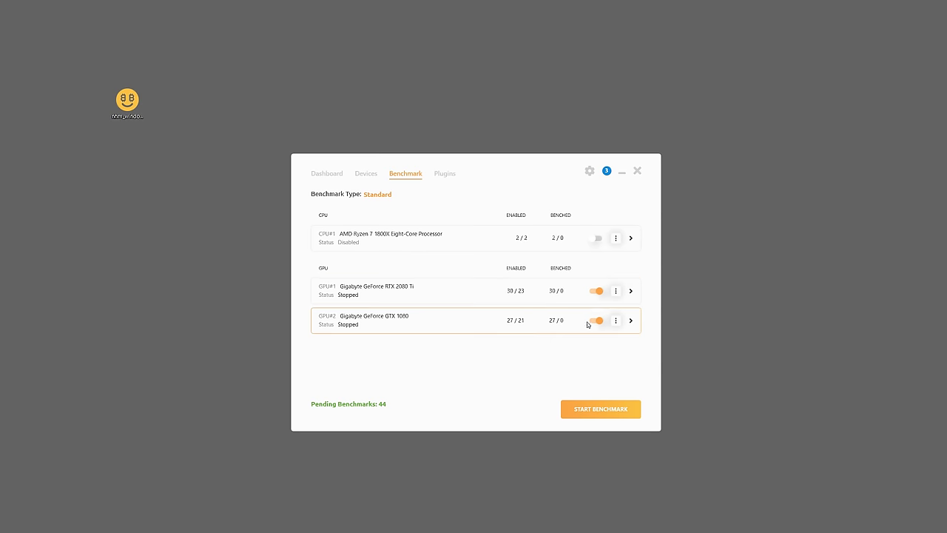
Browse the Plugins list to check which miner plugins are installed
click(446, 176)
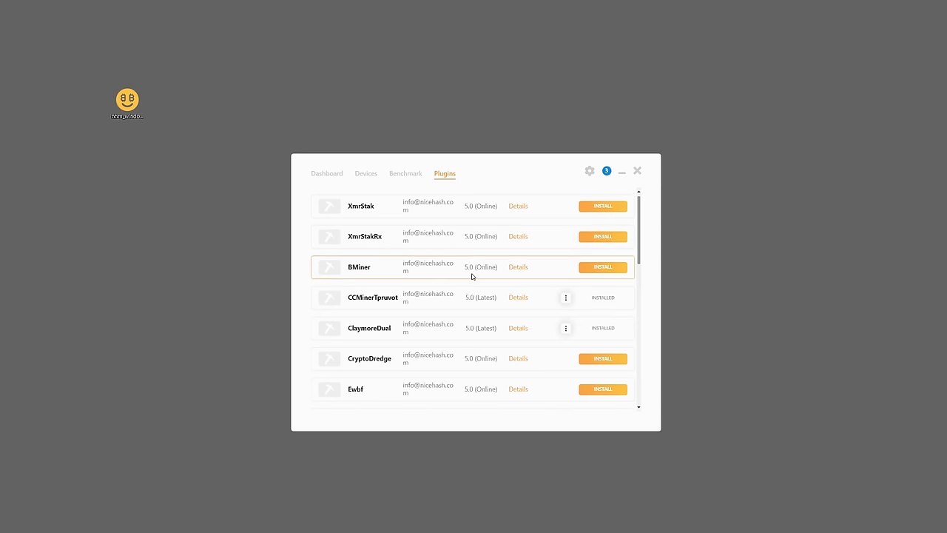
scroll(457, 333, down, 5)
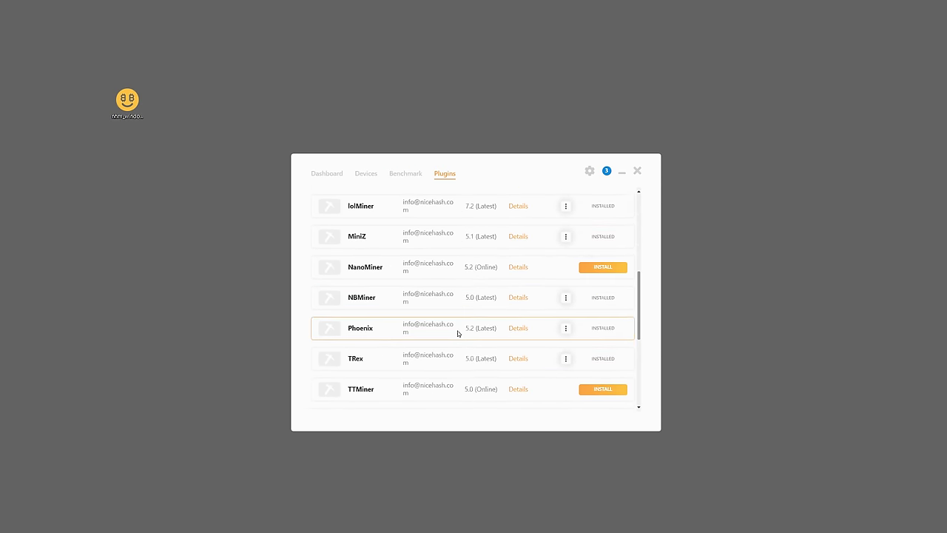
scroll(458, 333, up, 10)
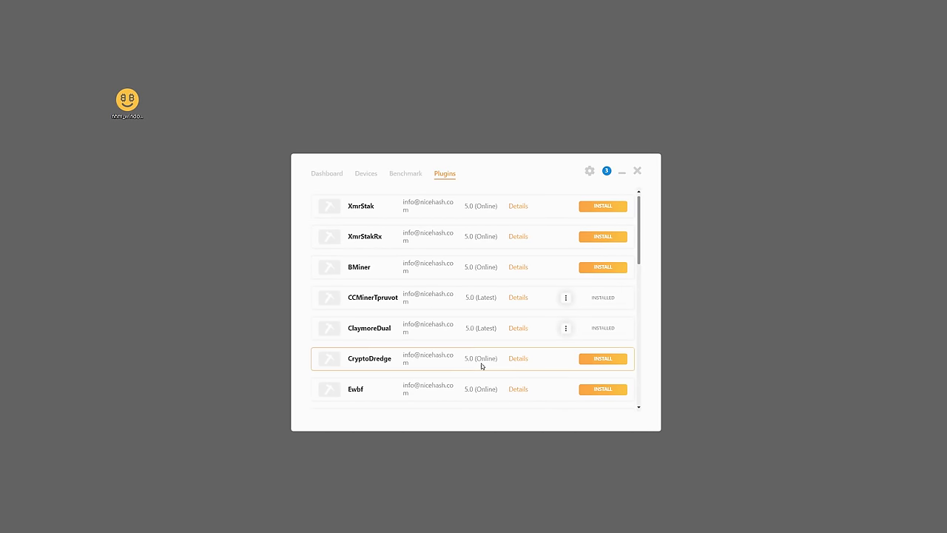
Start mining from the Dashboard and arrange the miner console windows beside it
click(334, 177)
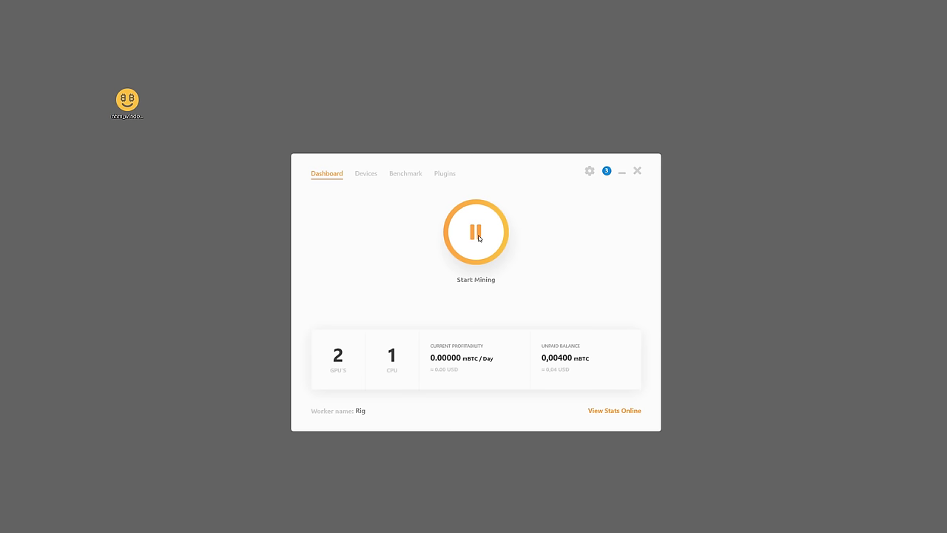
click(478, 237)
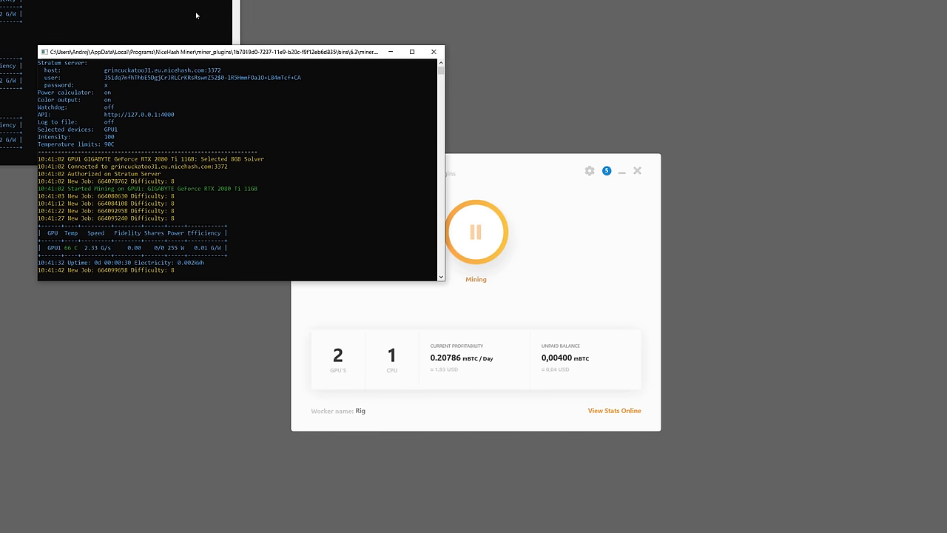
mouse_move(96, 3)
mouse_down()
mouse_move(297, 35)
mouse_move(275, 23)
mouse_up()
click(512, 165)
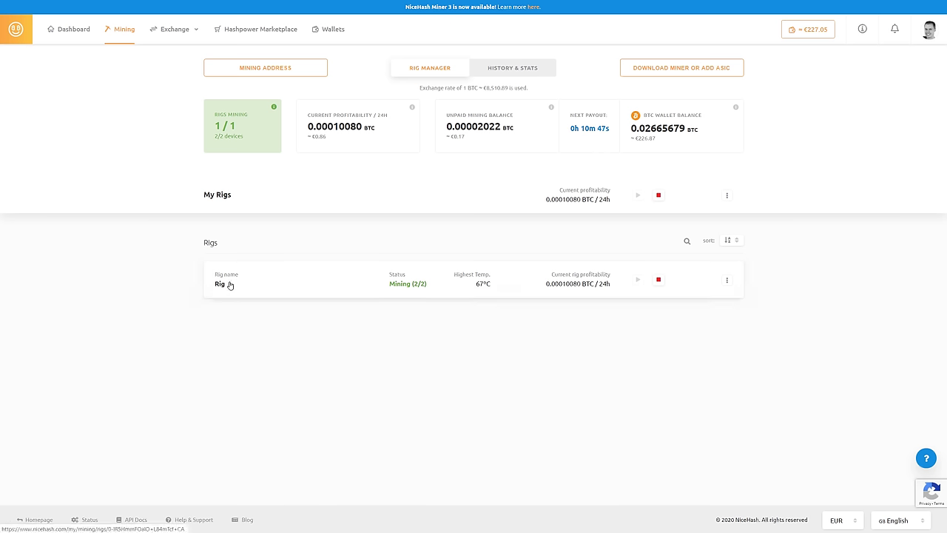
click(230, 285)
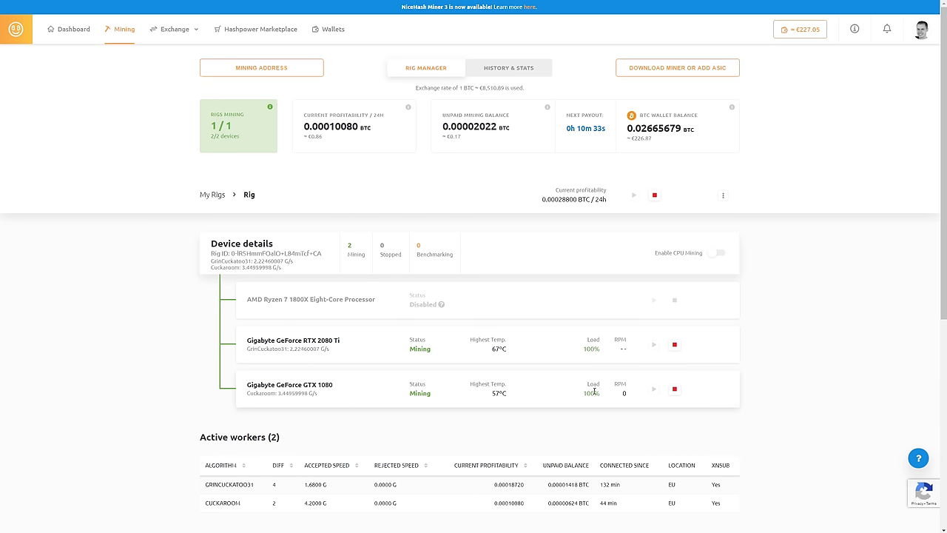
scroll(466, 400, down, 4)
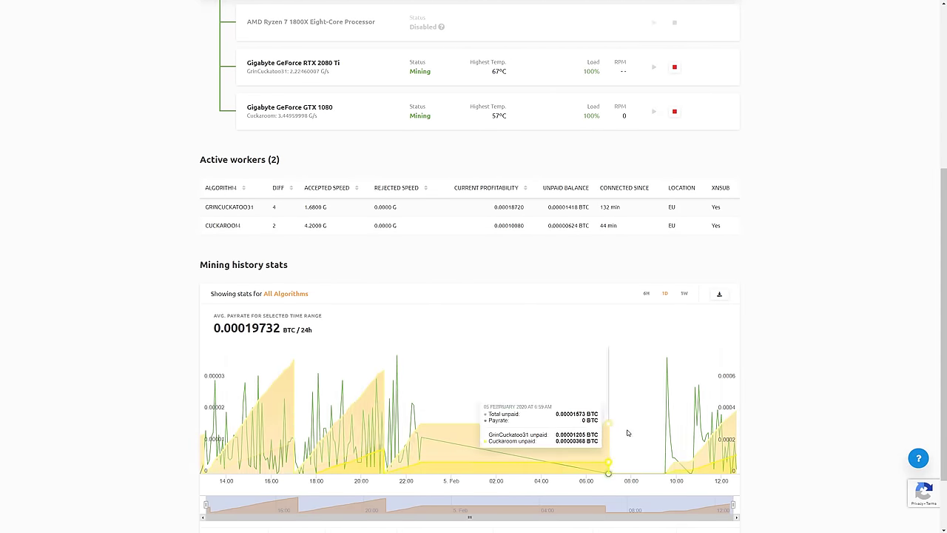
scroll(814, 396, up, 4)
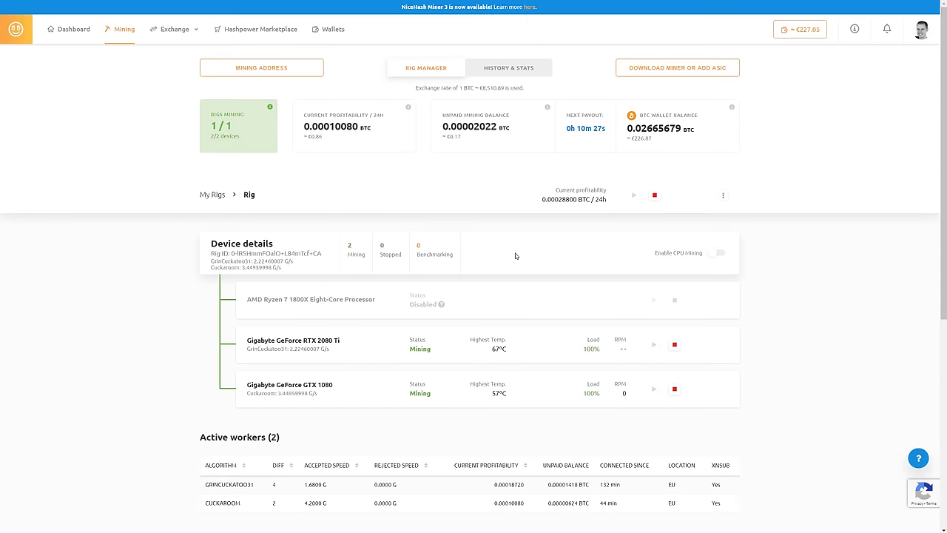
click(223, 196)
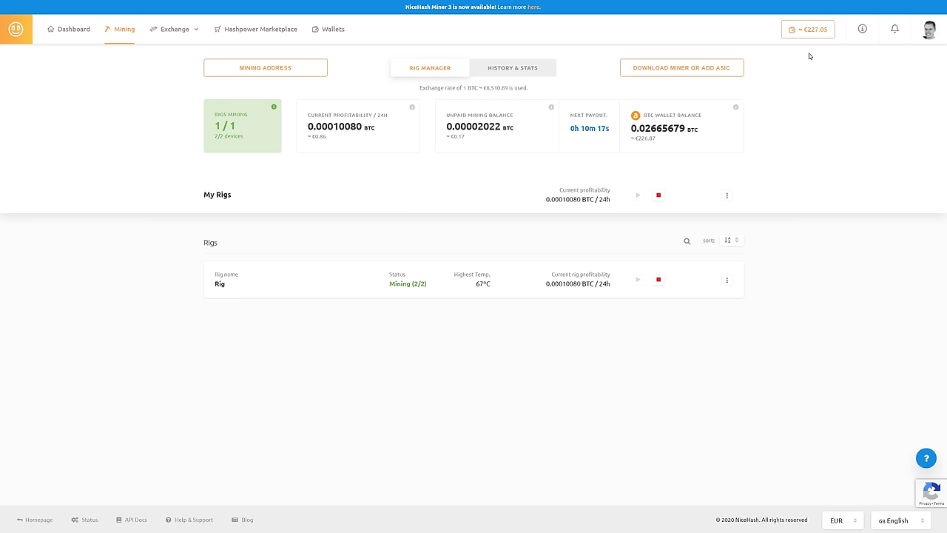
click(818, 34)
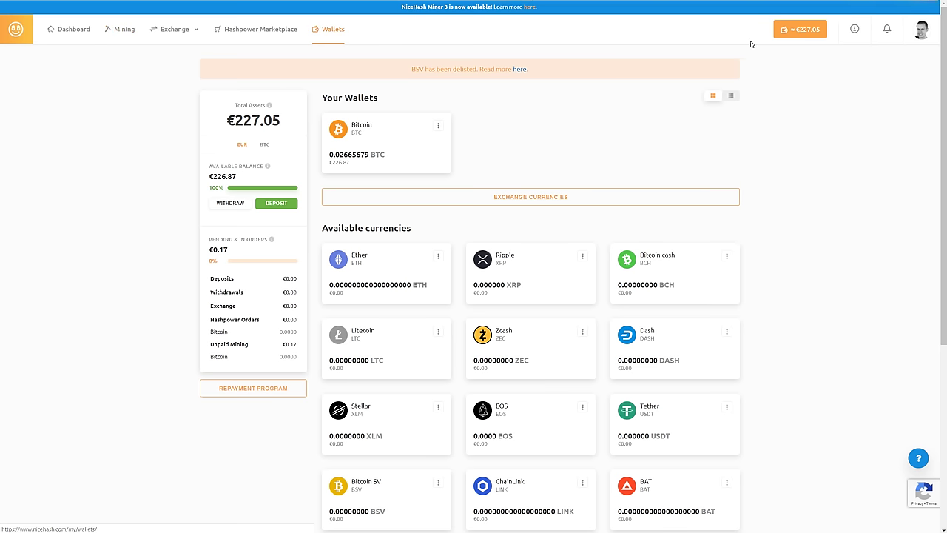
click(392, 134)
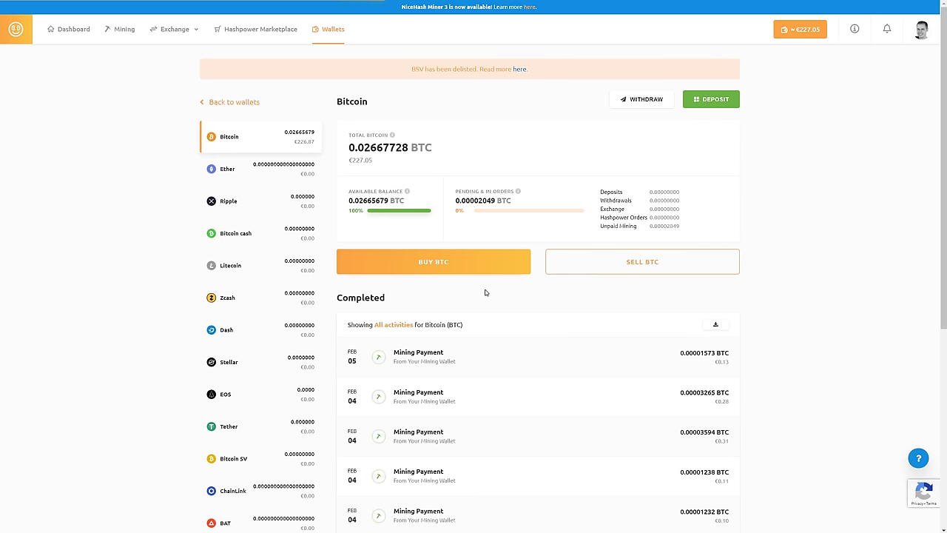
scroll(492, 292, down, 2)
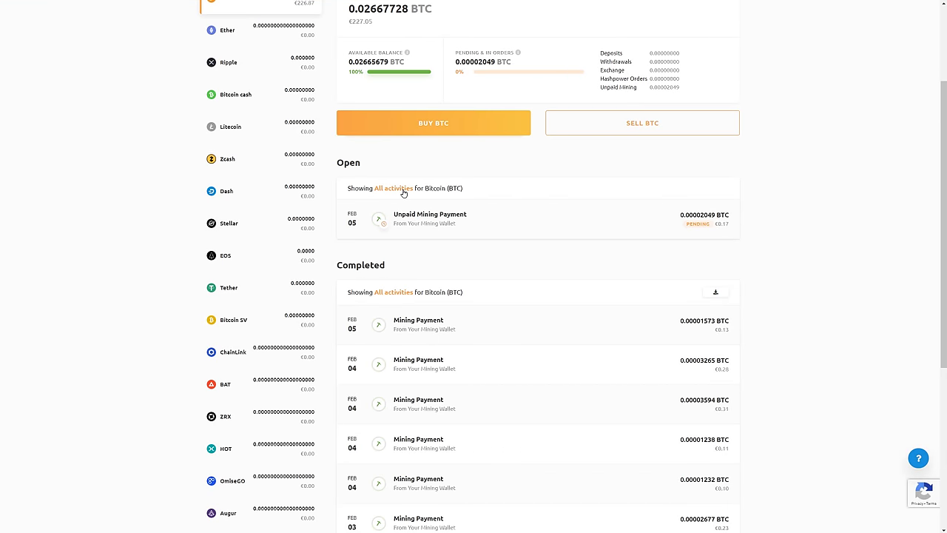
click(393, 292)
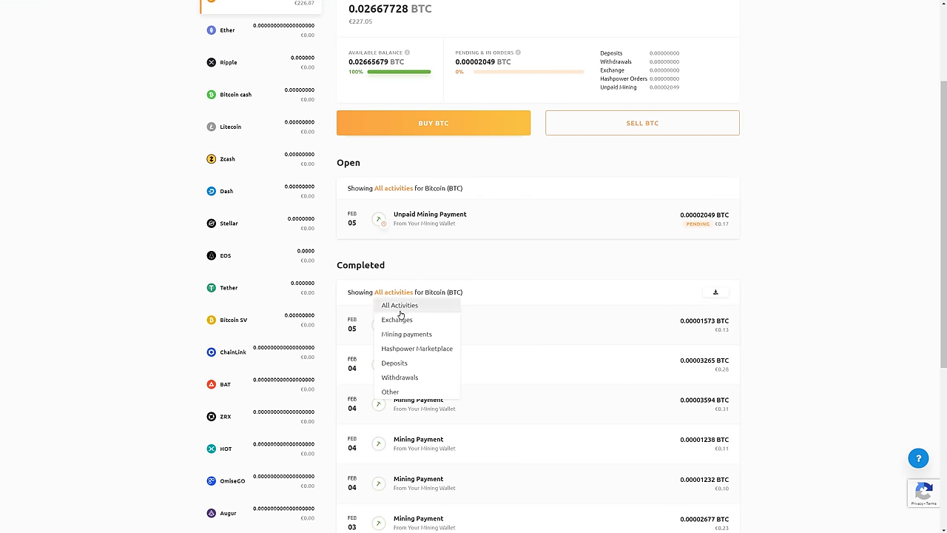
click(400, 335)
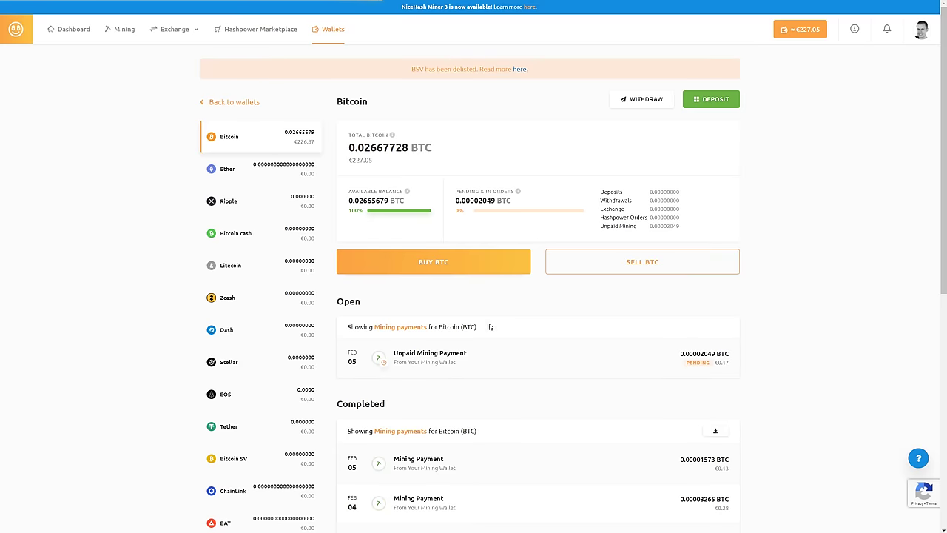
scroll(489, 326, down, 3)
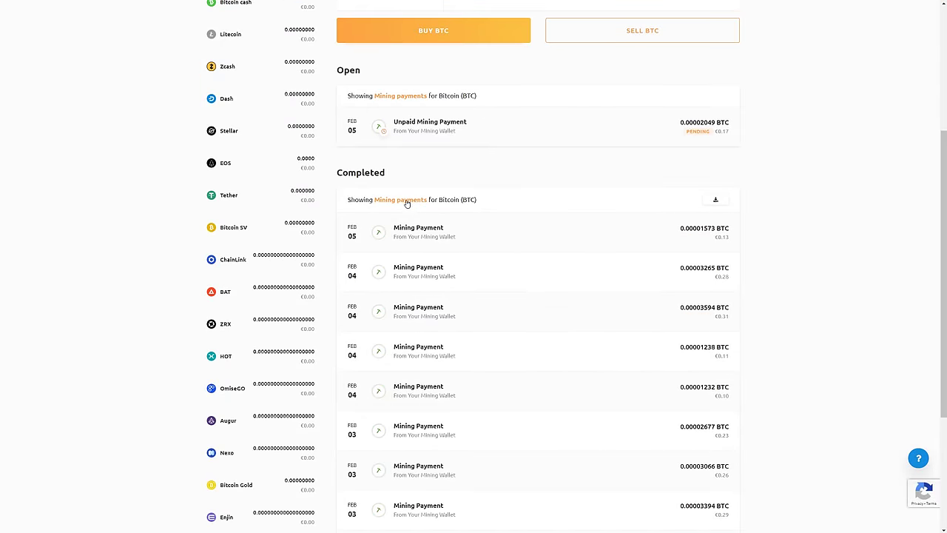
scroll(474, 195, down, 1)
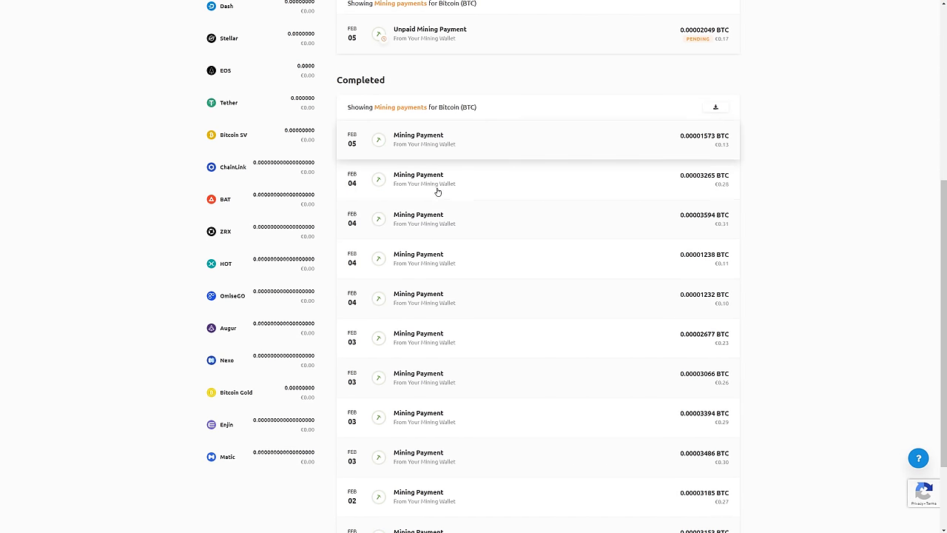
scroll(429, 383, up, 4)
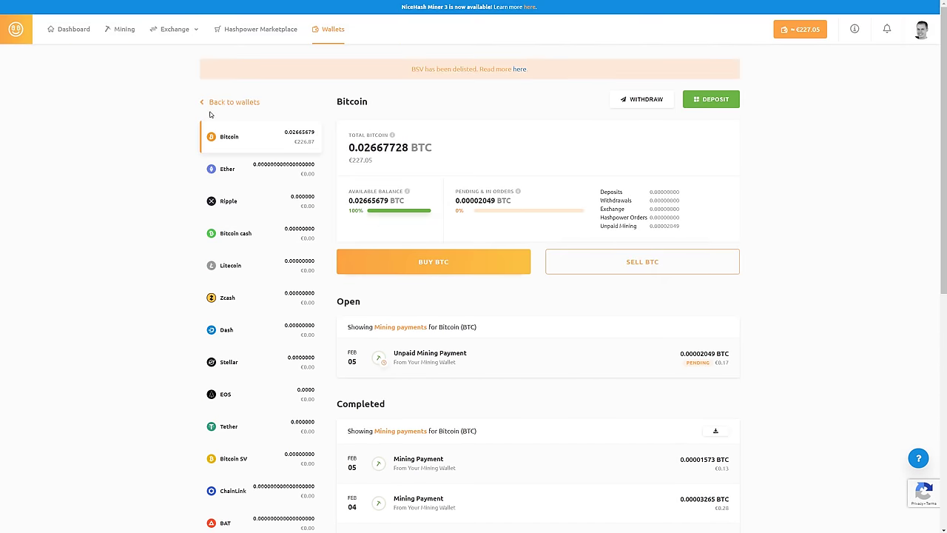
click(121, 36)
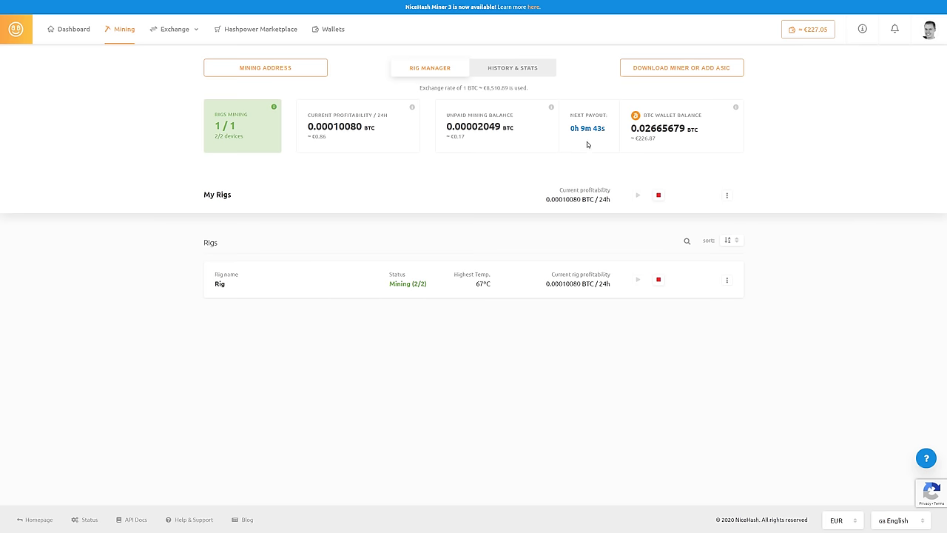
Open the account avatar menu to reach the Blog panel
click(934, 30)
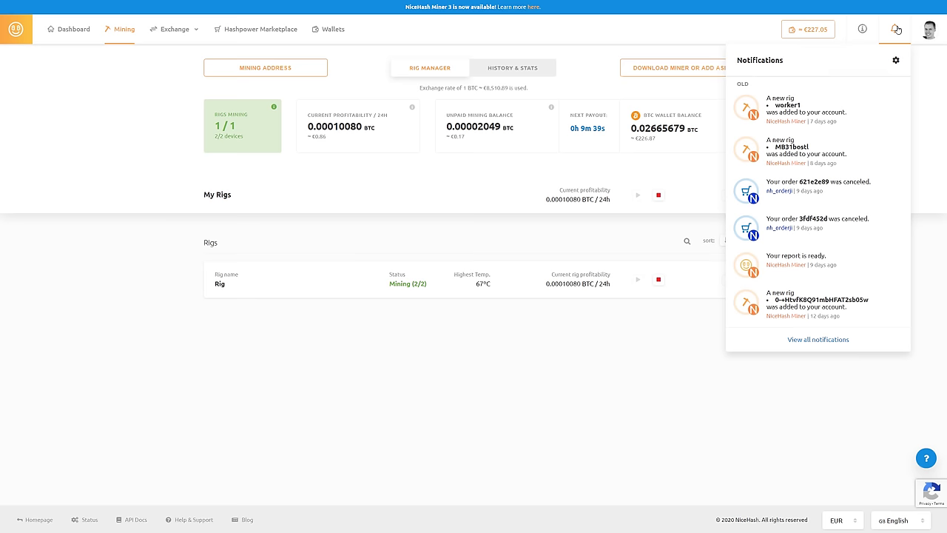
mouse_move(858, 29)
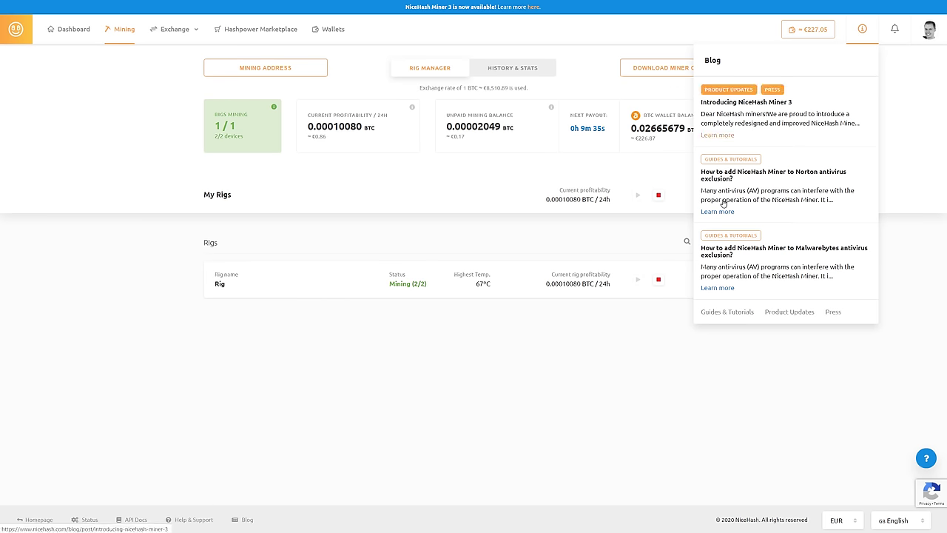
Open the NiceHash blog's Guides & Tutorials articles and browse the older guides page
click(726, 313)
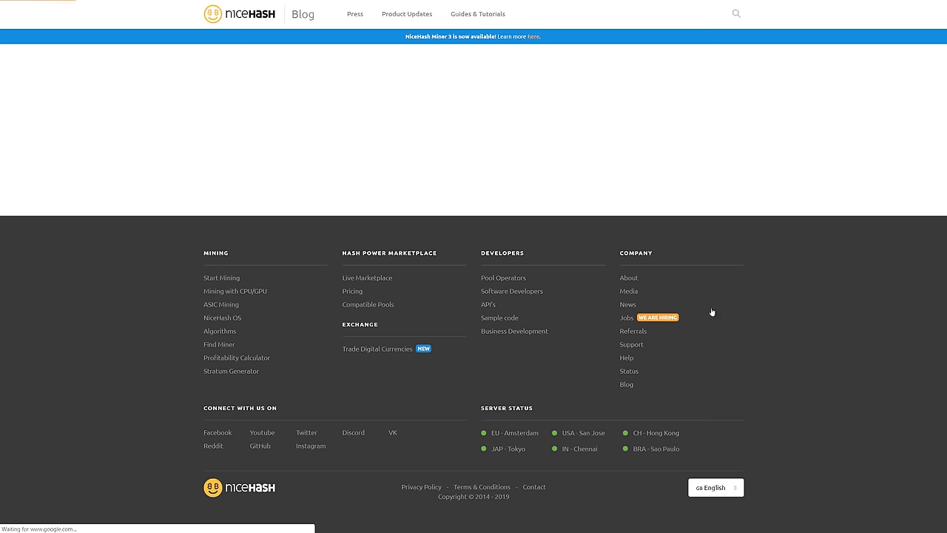
scroll(720, 306, down, 3)
scroll(722, 306, down, 3)
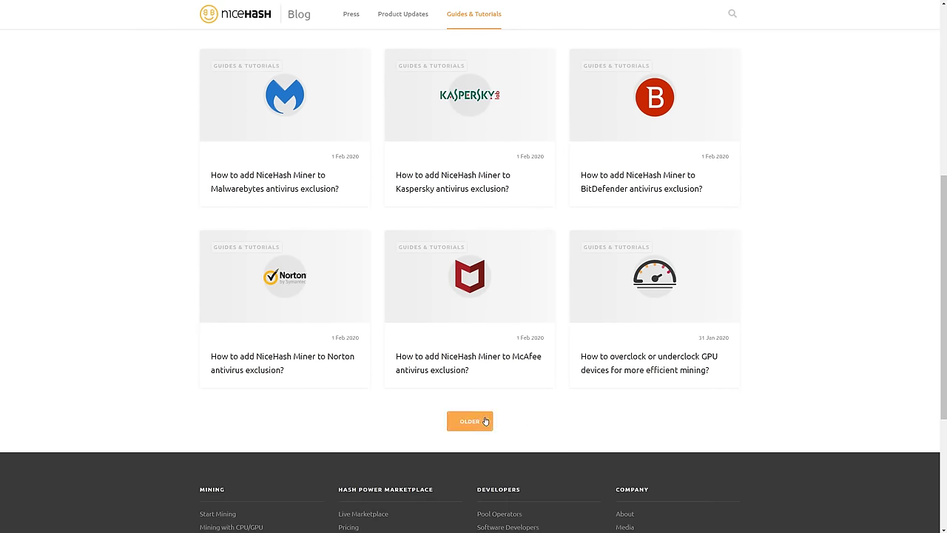
click(485, 421)
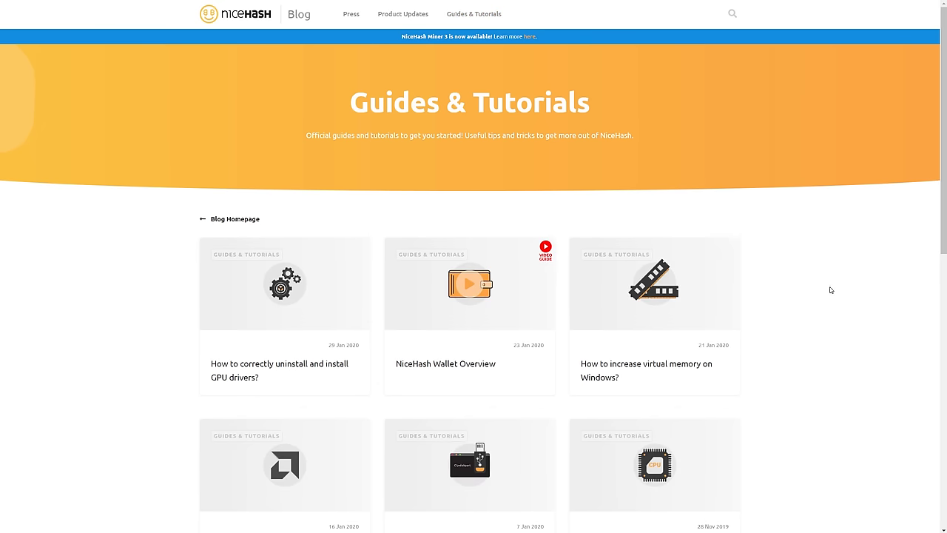
scroll(830, 290, down, 1)
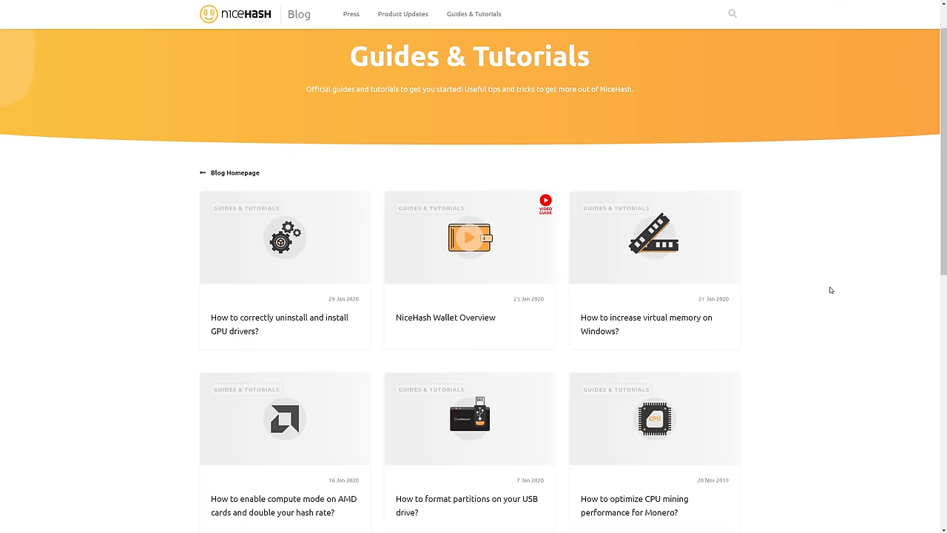